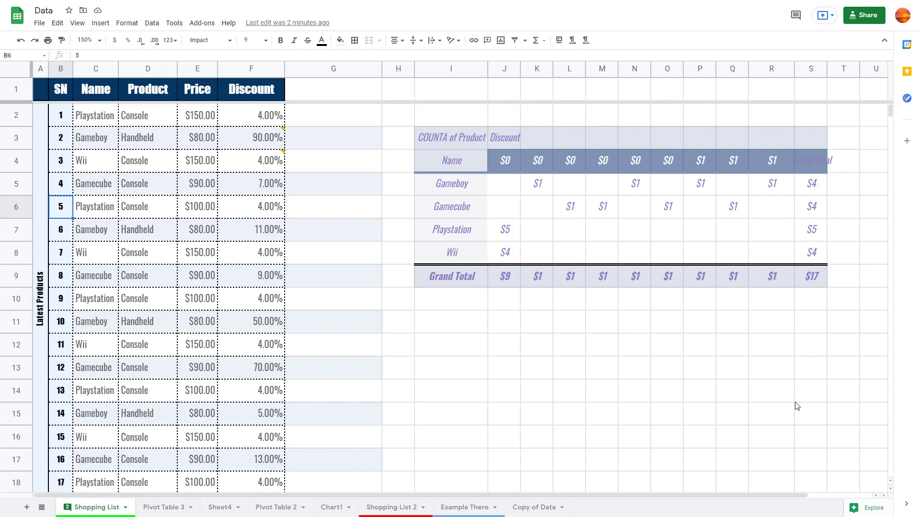
# Step: Set up a find and replace that looks for "Wii" and substitutes "Wii U"
pyautogui.click(57, 24)
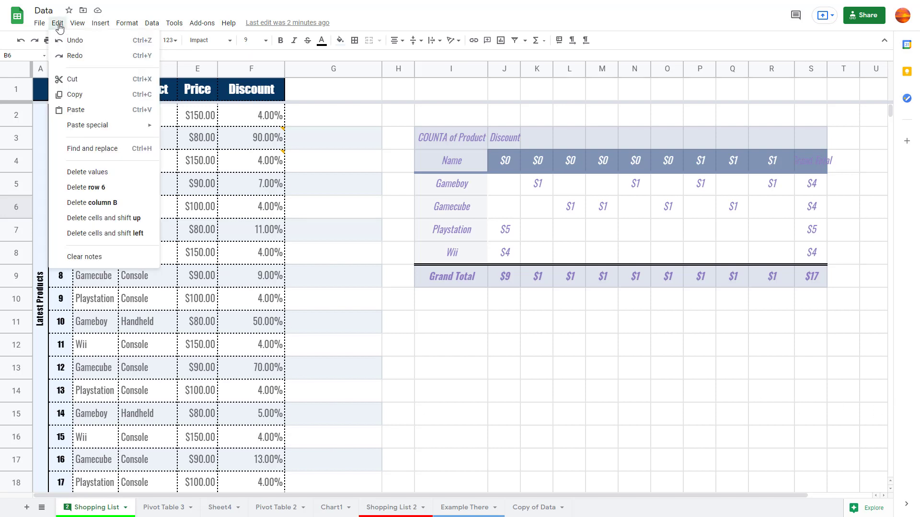
pyautogui.click(98, 150)
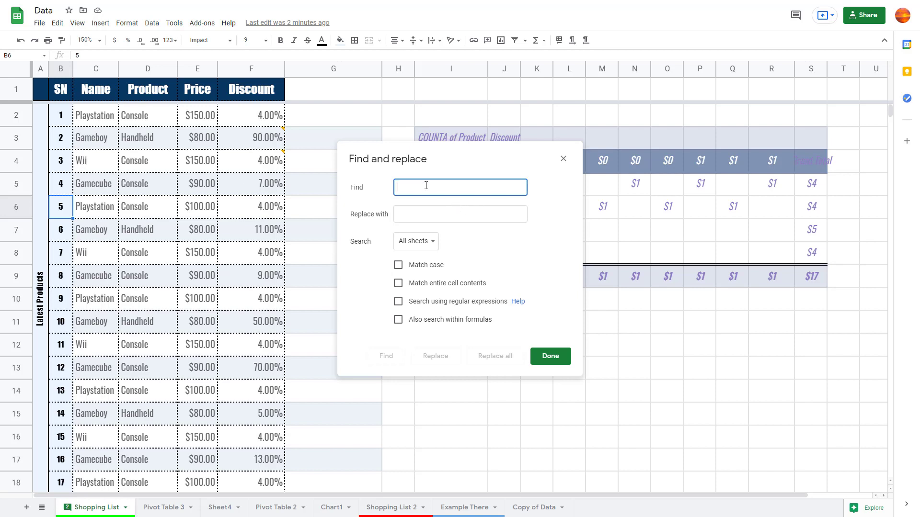
pyautogui.write('Wii')
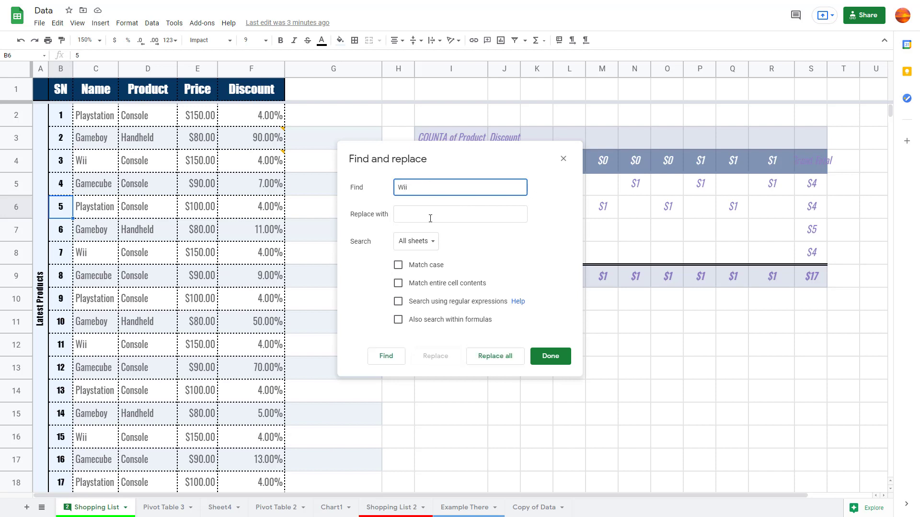
pyautogui.click(430, 218)
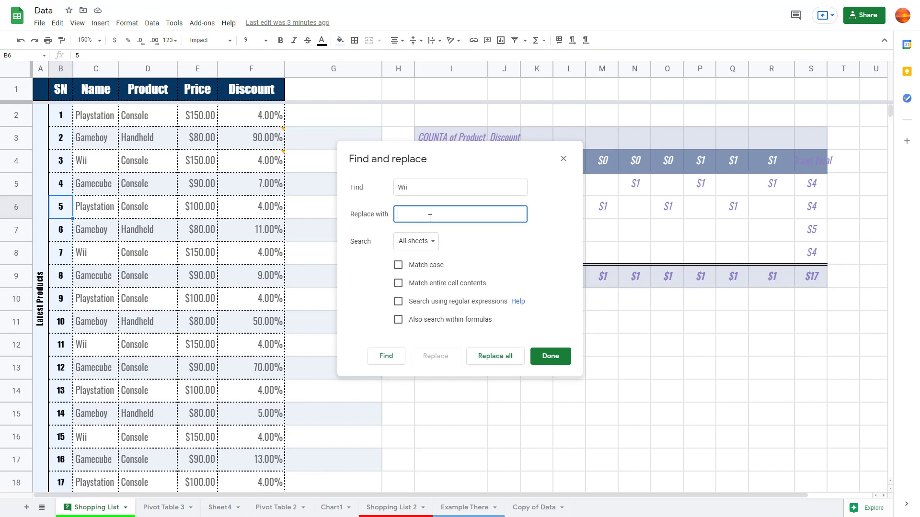
pyautogui.write('Wii U')
# Step: Limit the search to the specific range A1:F18 on Shopping List and replace all matches
pyautogui.click(429, 244)
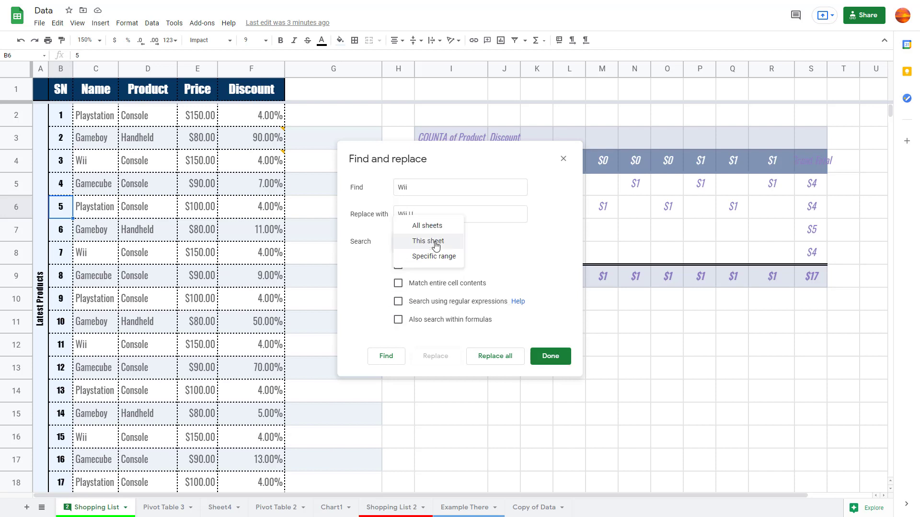
pyautogui.click(438, 271)
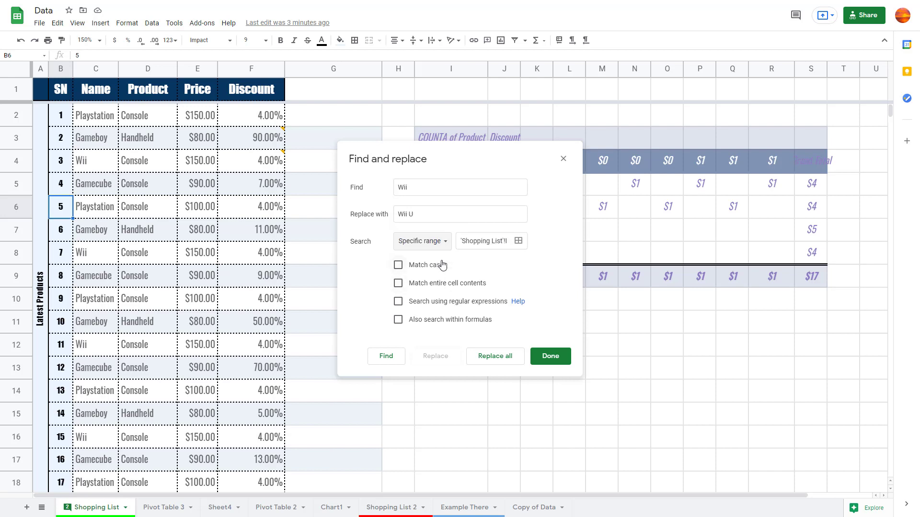
pyautogui.click(519, 241)
pyautogui.moveTo(41, 88); pyautogui.dragTo(268, 483)
pyautogui.click(484, 219)
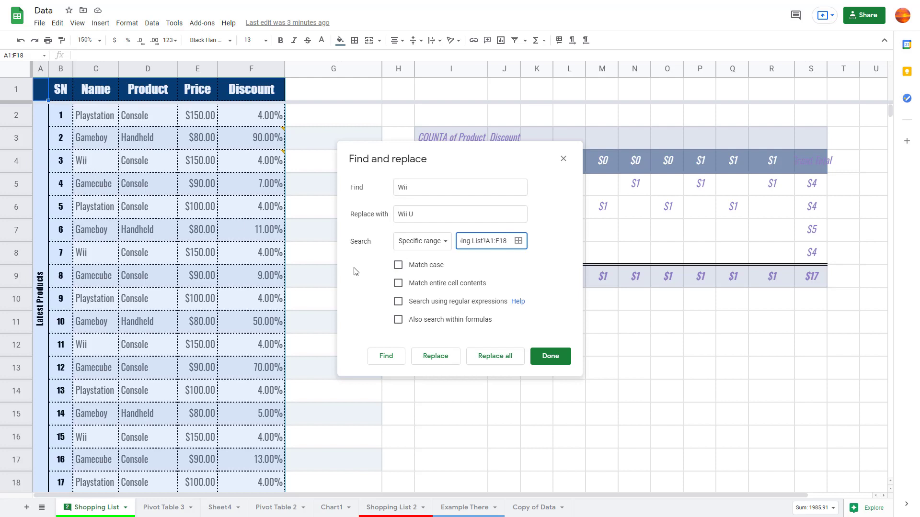
pyautogui.click(501, 364)
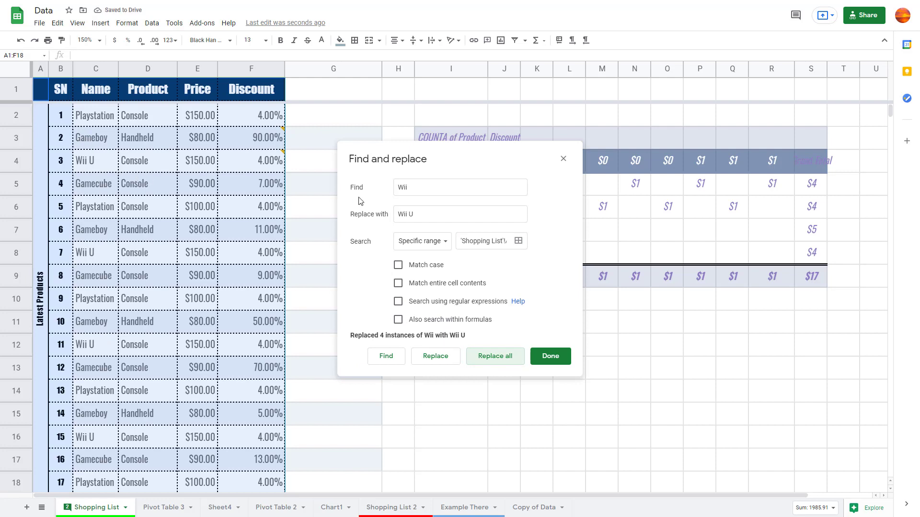
# Step: Turn on case matching and try to replace all lowercase "playstation" entries with "Wii U", checking the product table
pyautogui.click(419, 187)
pyautogui.doubleClick(419, 188)
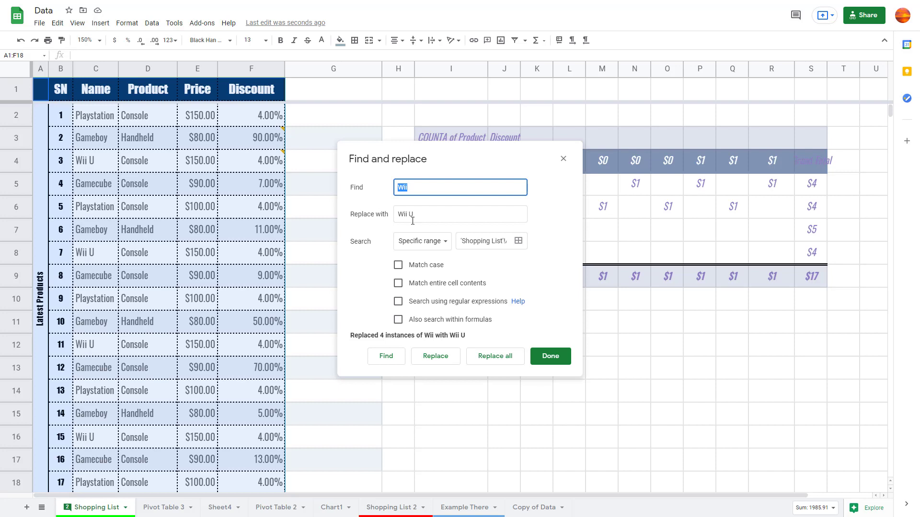
pyautogui.write('Playstation')
pyautogui.click(401, 187)
pyautogui.press('BackSpace')
pyautogui.write('p')
pyautogui.click(418, 269)
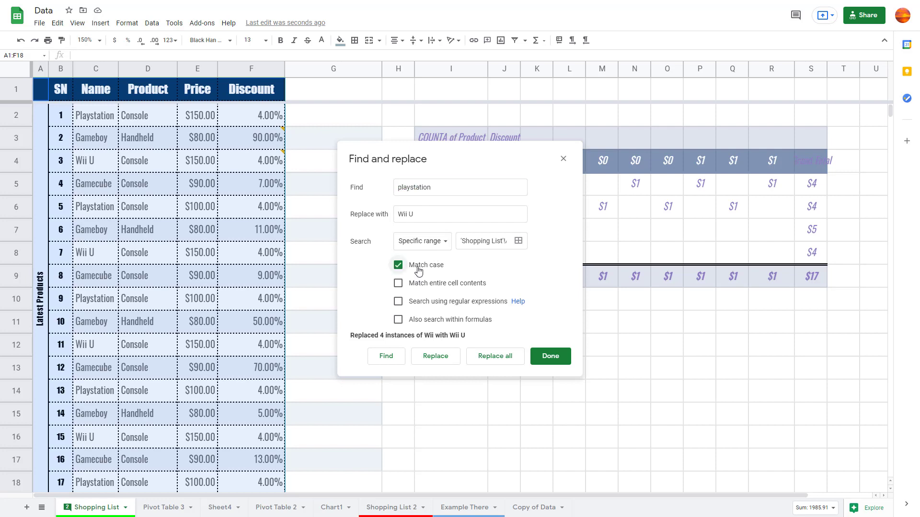
pyautogui.click(501, 358)
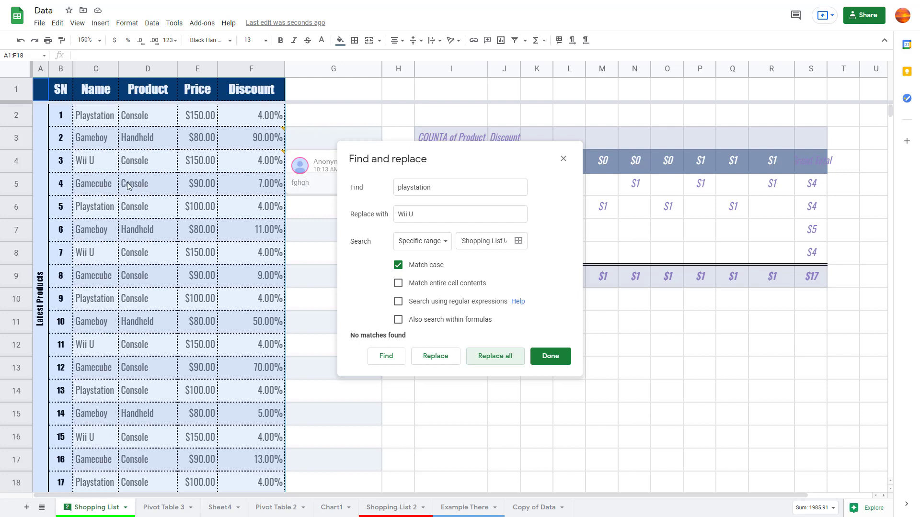
pyautogui.scroll(-3, 195, 345)
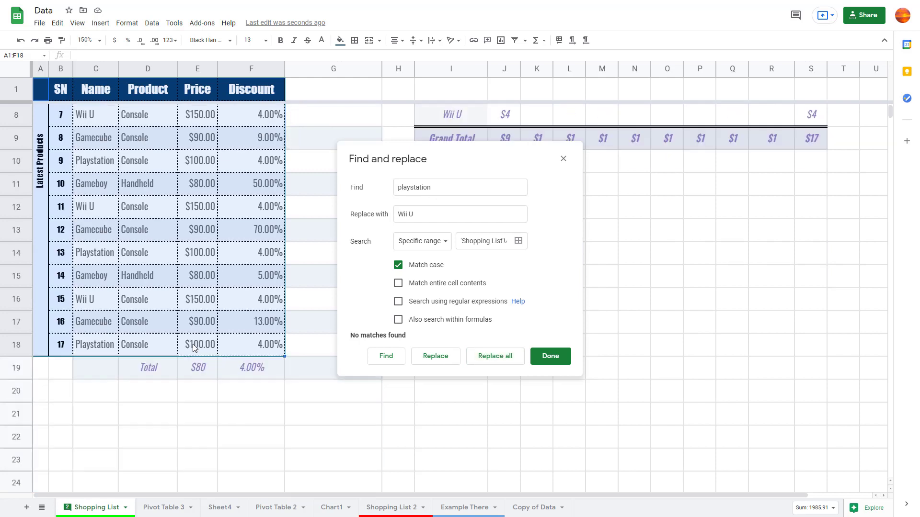
pyautogui.scroll(3, 194, 345)
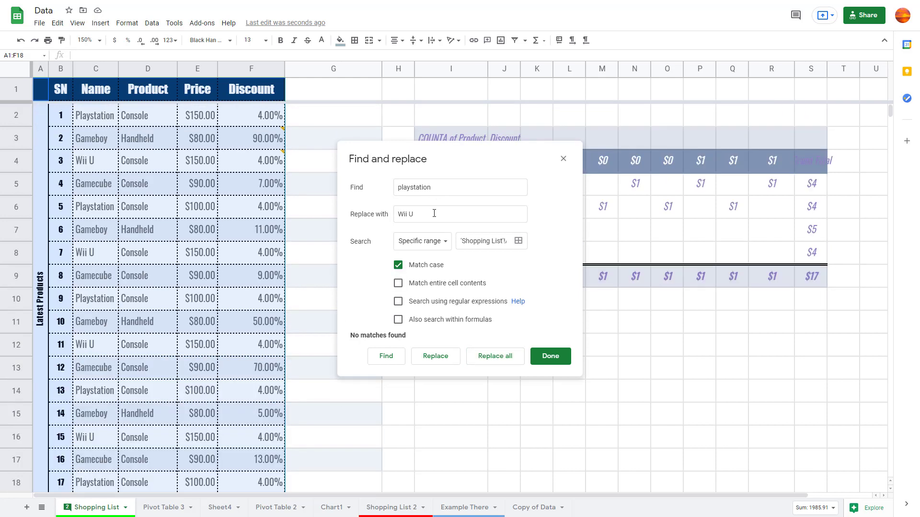
# Step: Replace all "Playstation" entries in the range with "Playstation 4" and auto-fit the Name column's width
pyautogui.click(403, 189)
pyautogui.press('BackSpace')
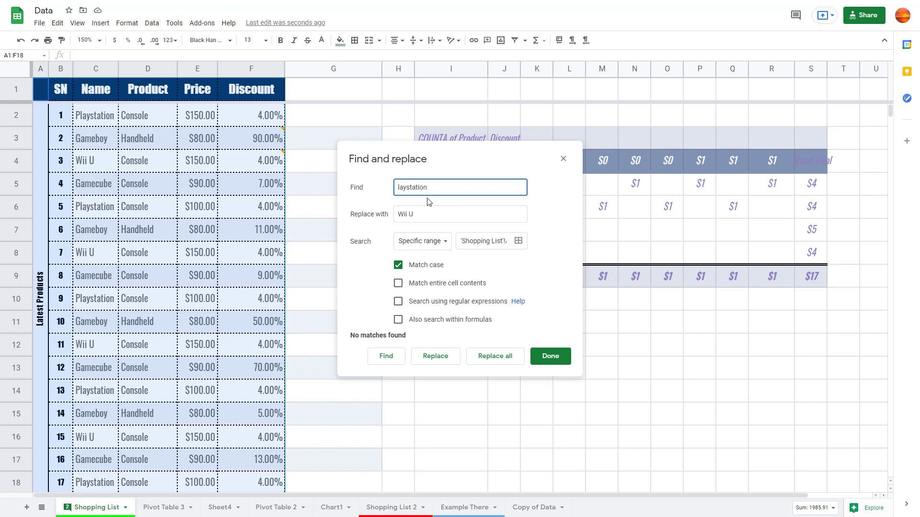
pyautogui.write('P')
pyautogui.press('Tab')
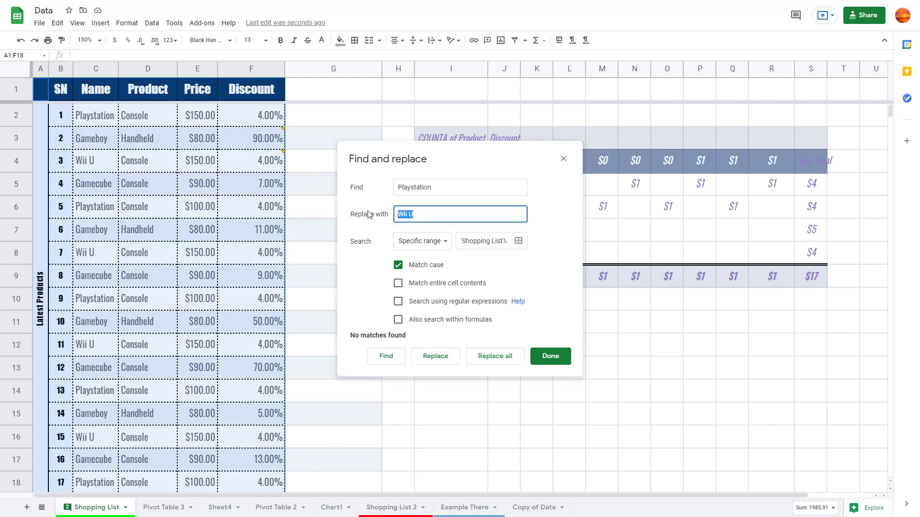
pyautogui.write('Playstation 4')
pyautogui.click(494, 357)
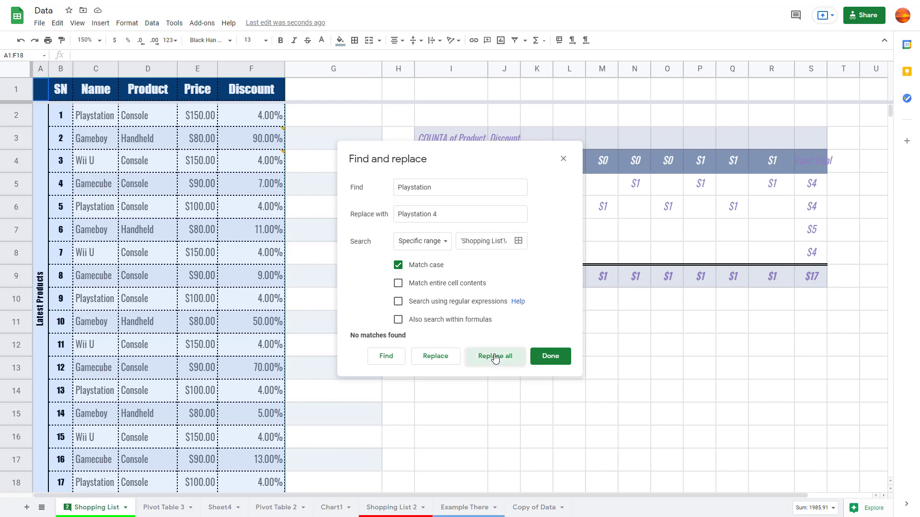
pyautogui.doubleClick(117, 67)
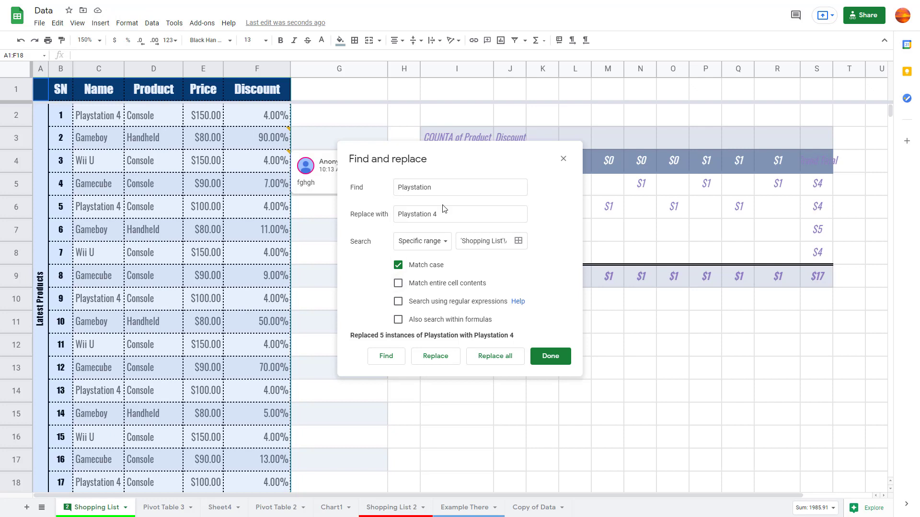
# Step: Replace all occurrences of "Play" with "Game" in the range, keeping case matching on
pyautogui.click(411, 188)
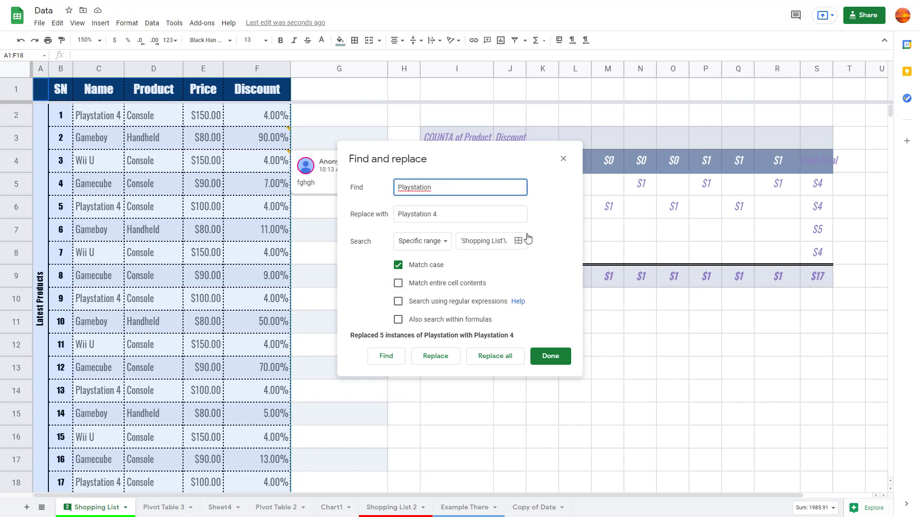
pyautogui.doubleClick(446, 190)
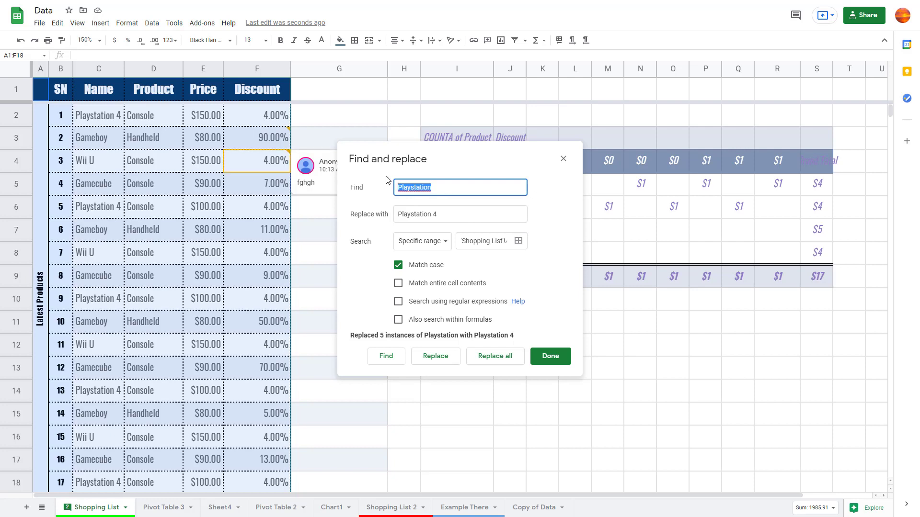
pyautogui.click(415, 187)
pyautogui.doubleClick(448, 188)
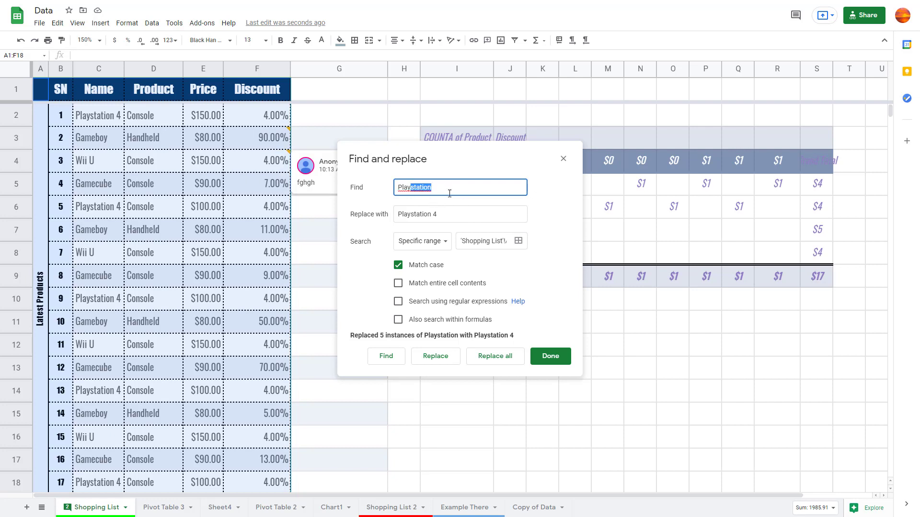
pyautogui.write('Play')
pyautogui.press('Tab')
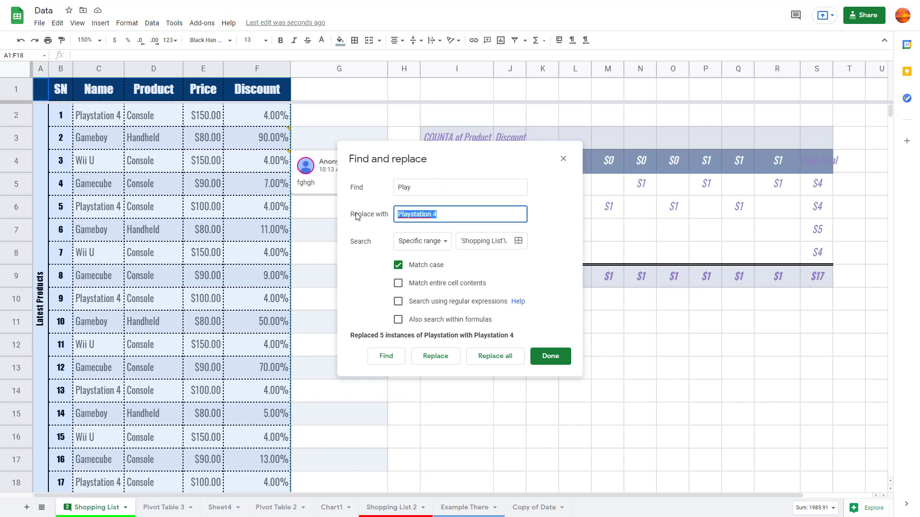
pyautogui.write('Game')
pyautogui.click(473, 360)
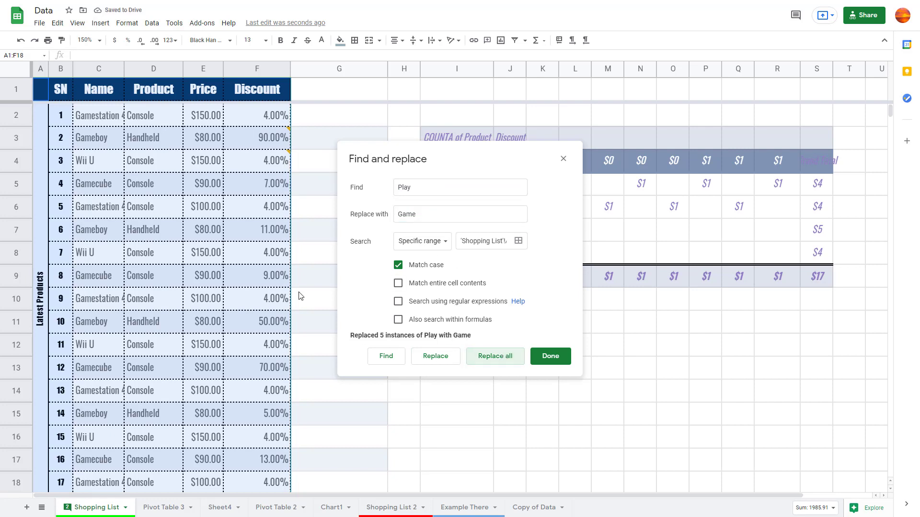
# Step: Turn on matching of entire cell contents and try to replace all "Game" with "Play"
pyautogui.click(434, 286)
pyautogui.click(459, 185)
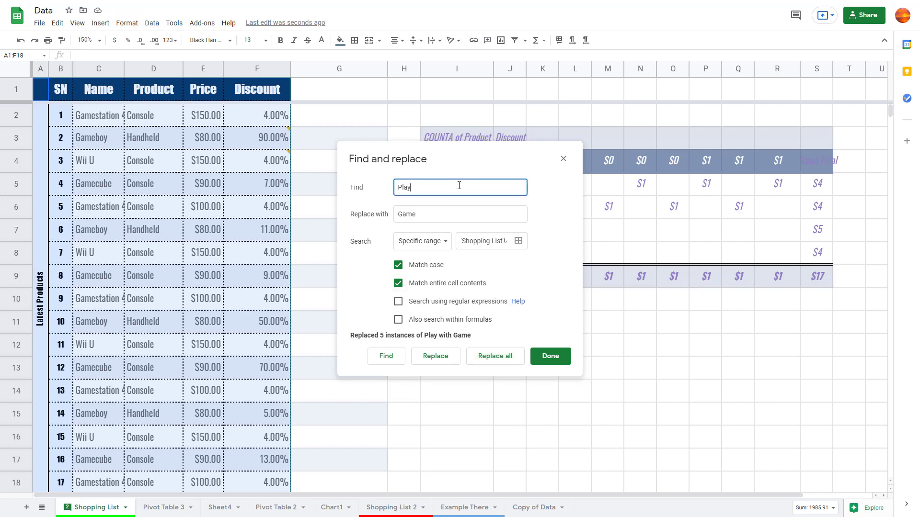
pyautogui.moveTo(459, 185); pyautogui.dragTo(280, 197)
pyautogui.write('gma')
pyautogui.press('BackSpace')
pyautogui.press('BackSpace')
pyautogui.press('BackSpace')
pyautogui.write('Game')
pyautogui.press('Tab')
pyautogui.write('Play')
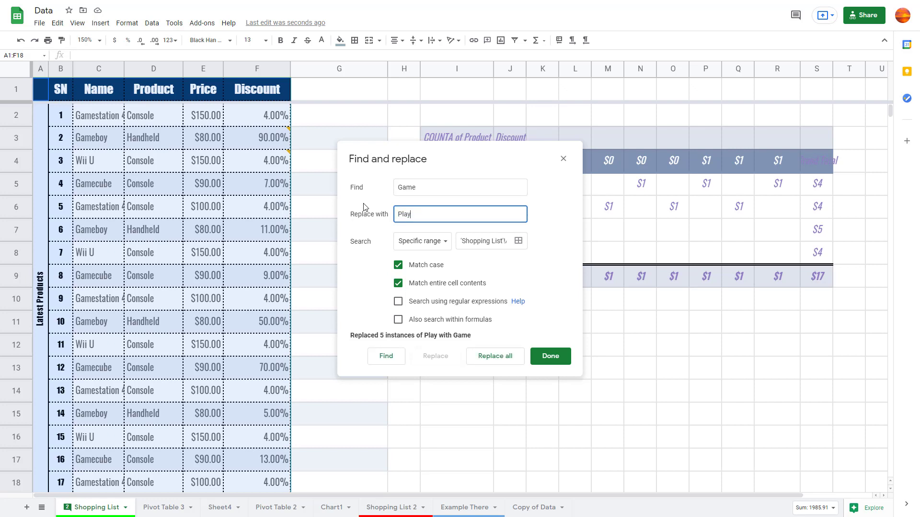
pyautogui.click(485, 364)
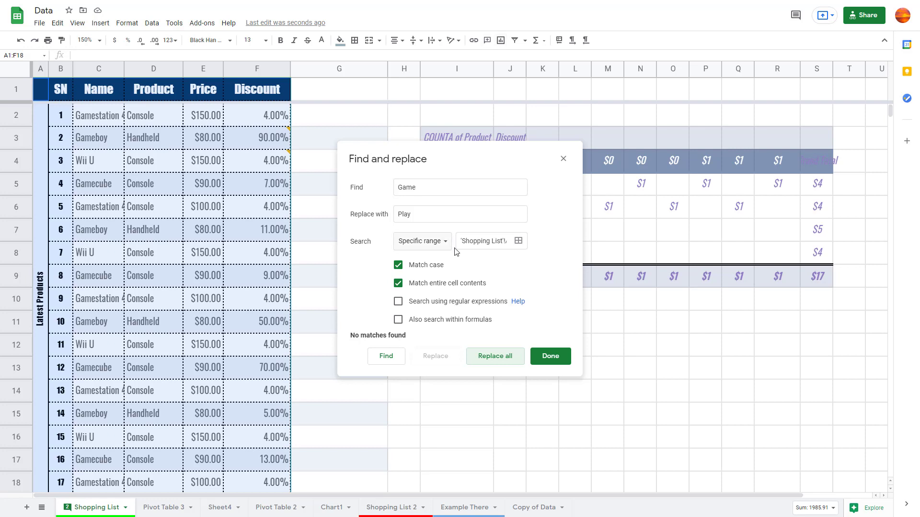
# Step: Turn off matching of entire cell contents, replace all "Game" with "Play", and check the product table
pyautogui.click(437, 287)
pyautogui.click(496, 358)
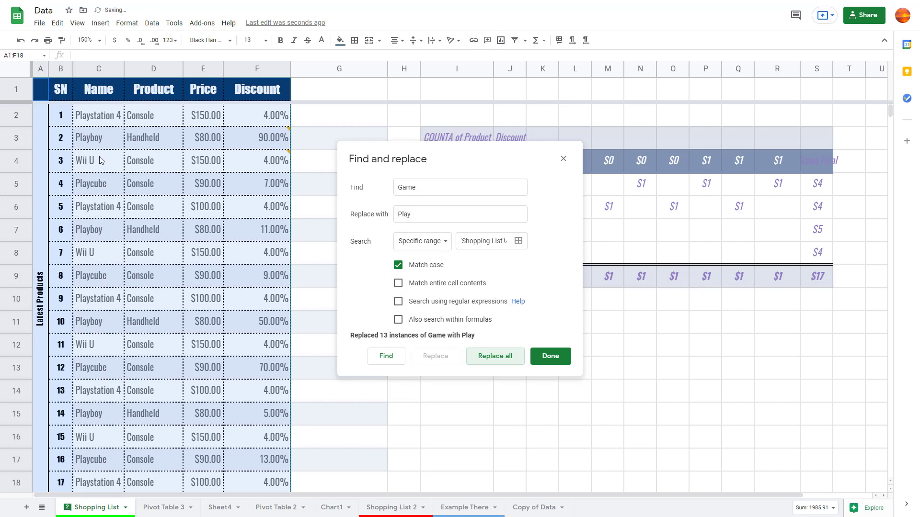
pyautogui.scroll(-3, 124, 337)
pyautogui.scroll(3, 123, 337)
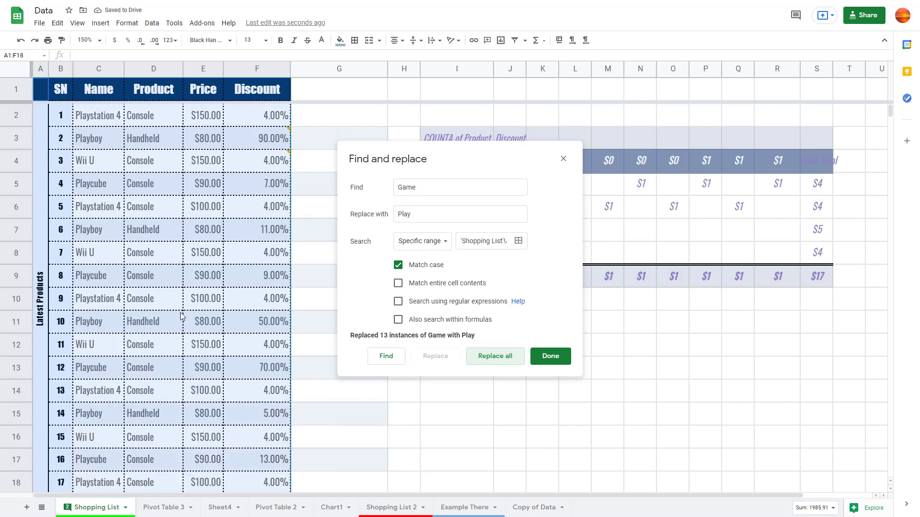
# Step: Replace all "Playboy" entries in the range with "Gameboy"
pyautogui.moveTo(544, 215); pyautogui.dragTo(352, 214)
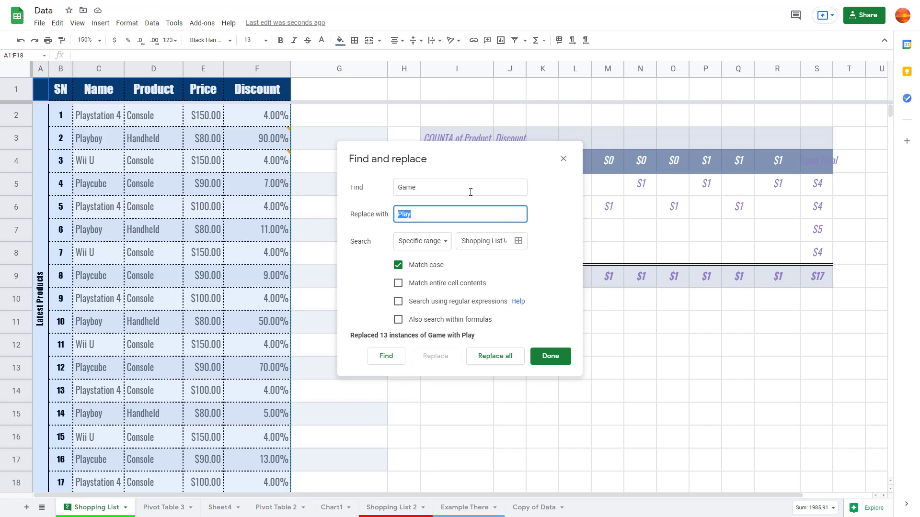
pyautogui.click(428, 181)
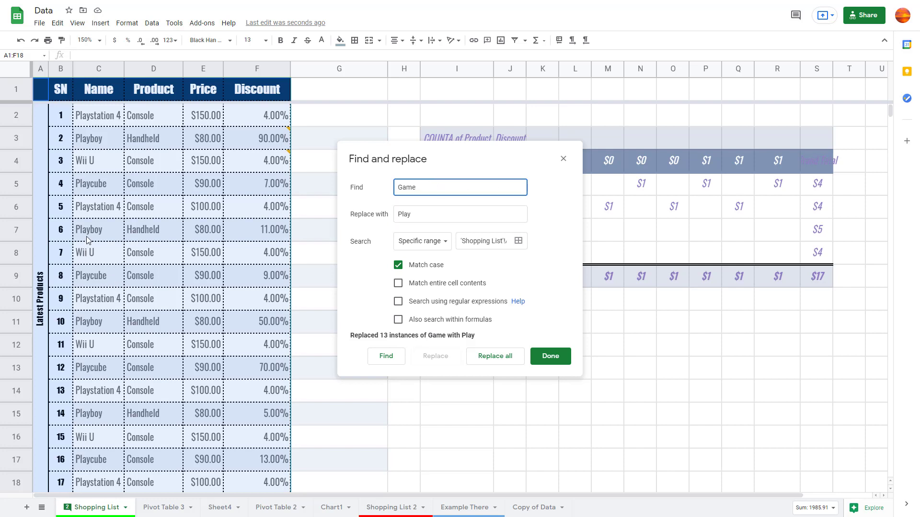
pyautogui.moveTo(419, 188); pyautogui.dragTo(329, 201)
pyautogui.write('Playboy')
pyautogui.moveTo(426, 216); pyautogui.dragTo(341, 219)
pyautogui.write('Gameboy')
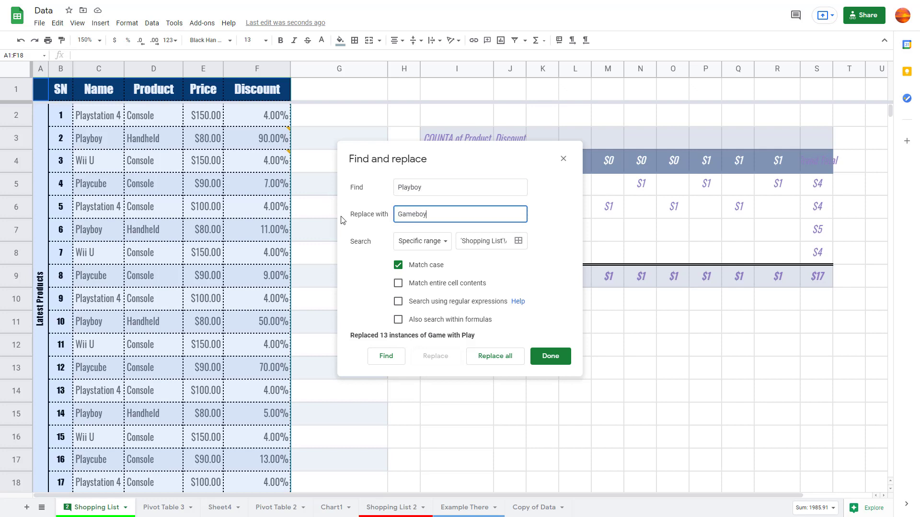
pyautogui.click(520, 356)
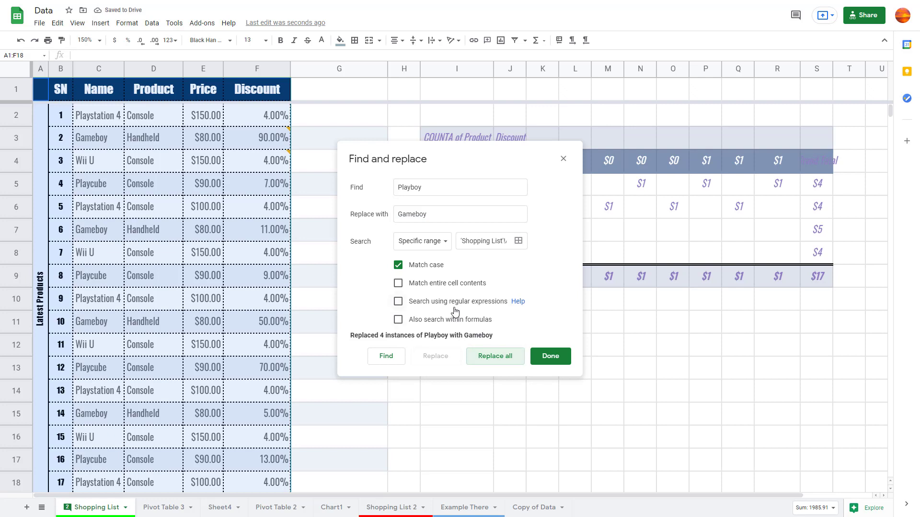
pyautogui.click(421, 301)
pyautogui.click(422, 304)
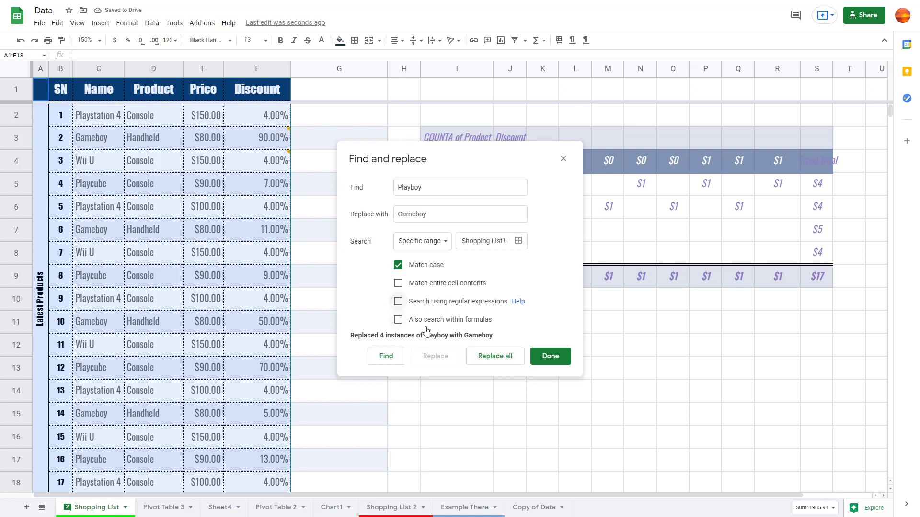
pyautogui.click(478, 324)
pyautogui.click(478, 324)
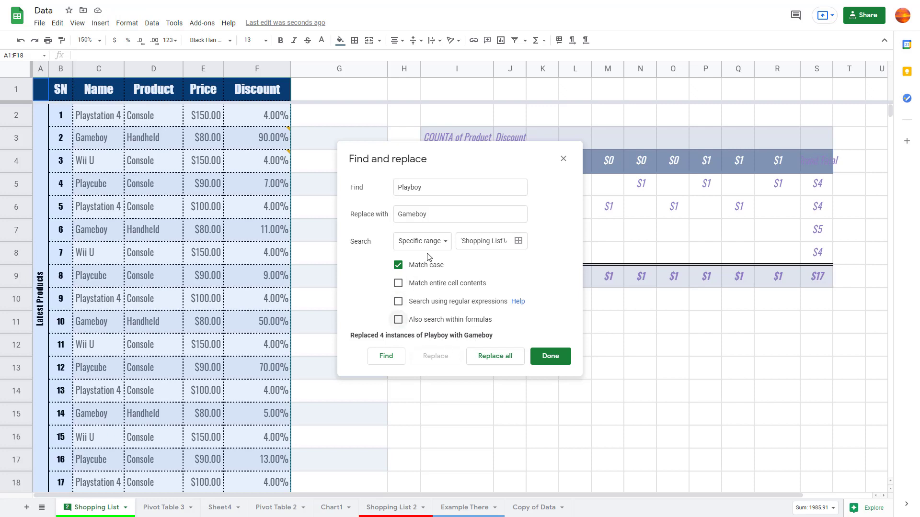